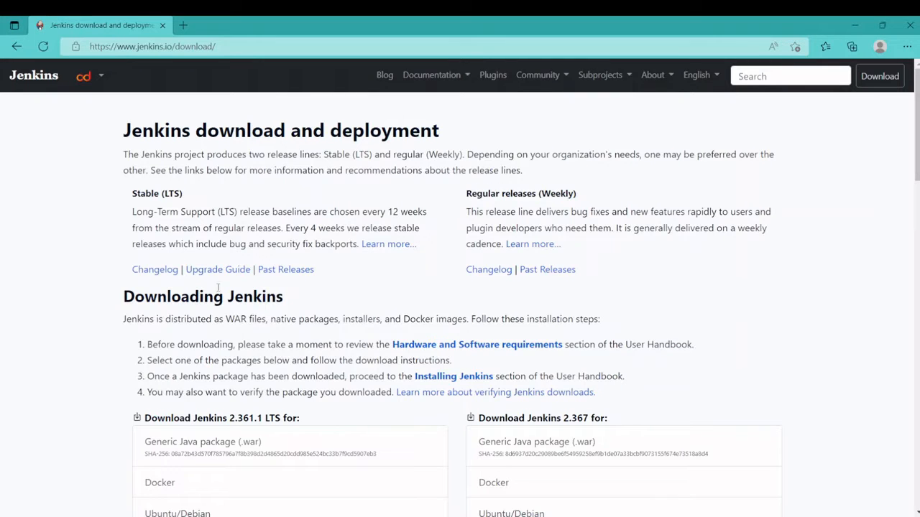
{"action": "scroll", "coordinate": [175, 234], "scroll_direction": "down", "scroll_amount": 4}
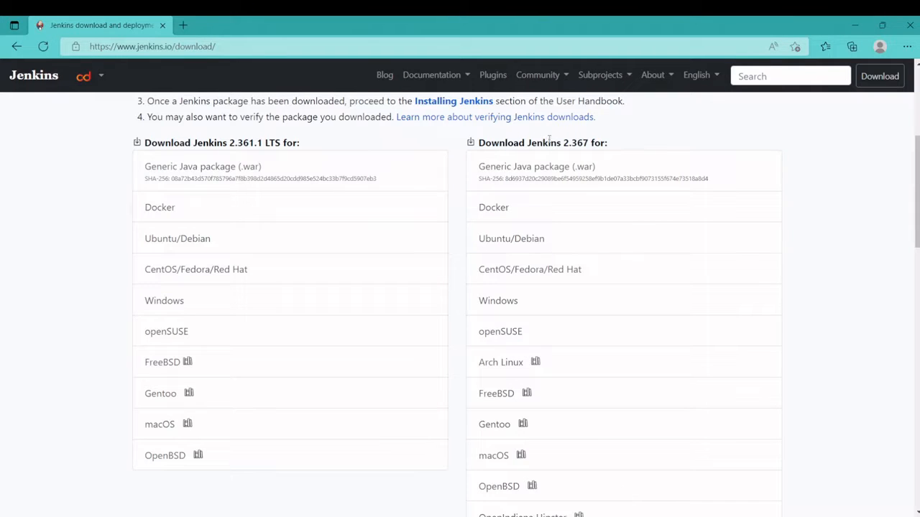
{"action": "scroll", "coordinate": [553, 144], "scroll_direction": "up", "scroll_amount": 4}
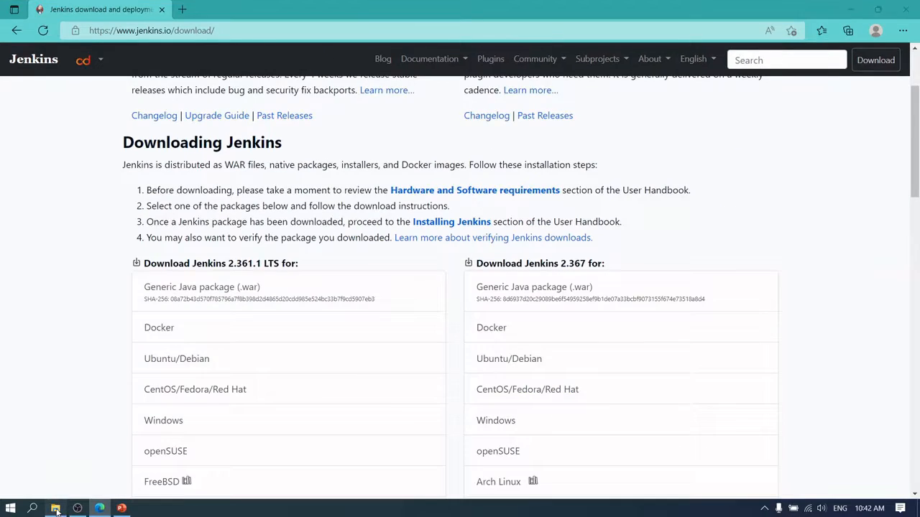
- Open a Command Prompt in the 4.Jenkins folder from File Explorer and maximize its window
{"action": "left_click", "coordinate": [55, 508]}
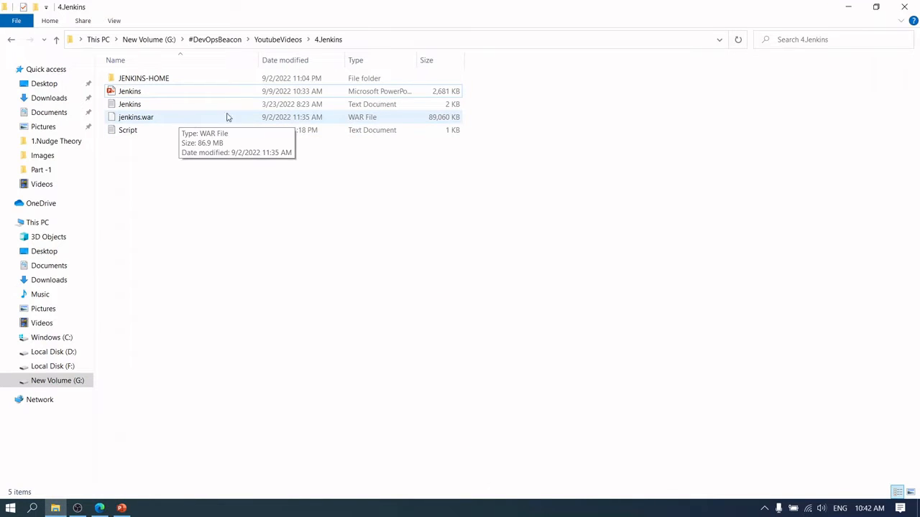
{"action": "left_click", "coordinate": [399, 40]}
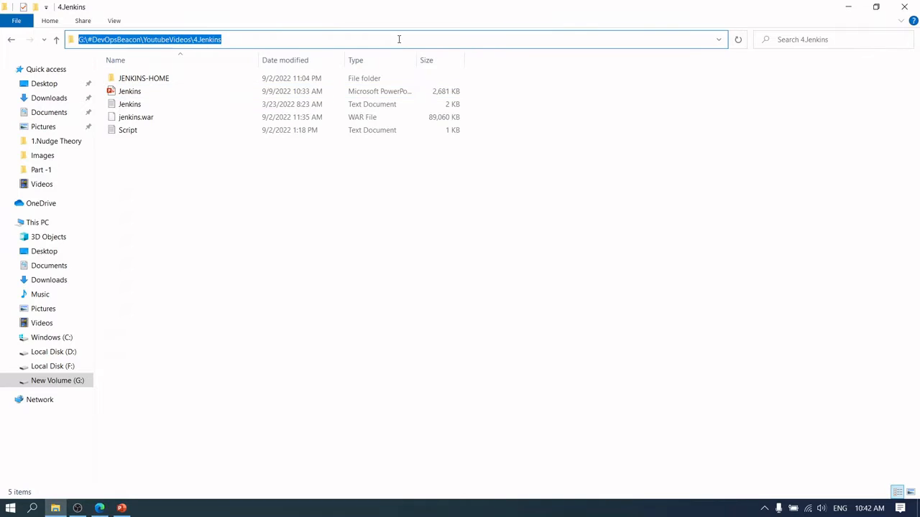
{"action": "type", "text": "cmd"}
{"action": "key", "text": "Return"}
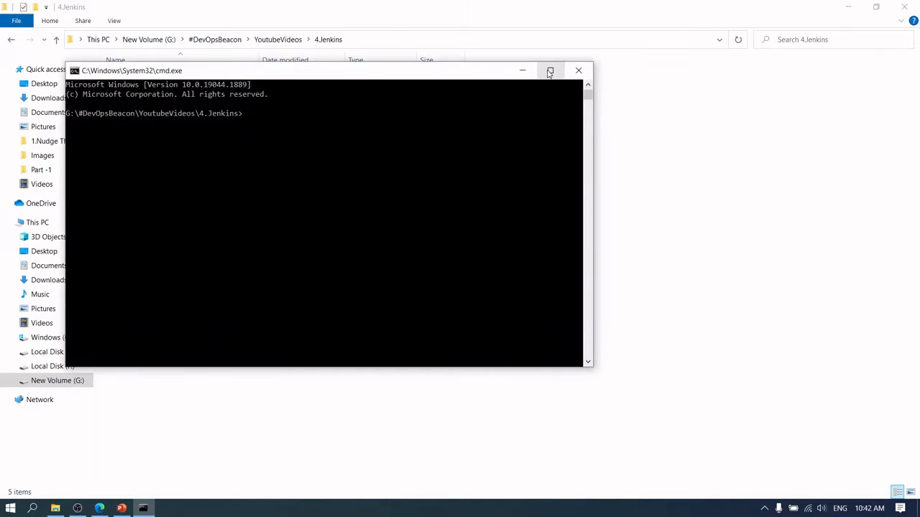
{"action": "left_click", "coordinate": [550, 71]}
{"action": "left_click", "coordinate": [316, 165]}
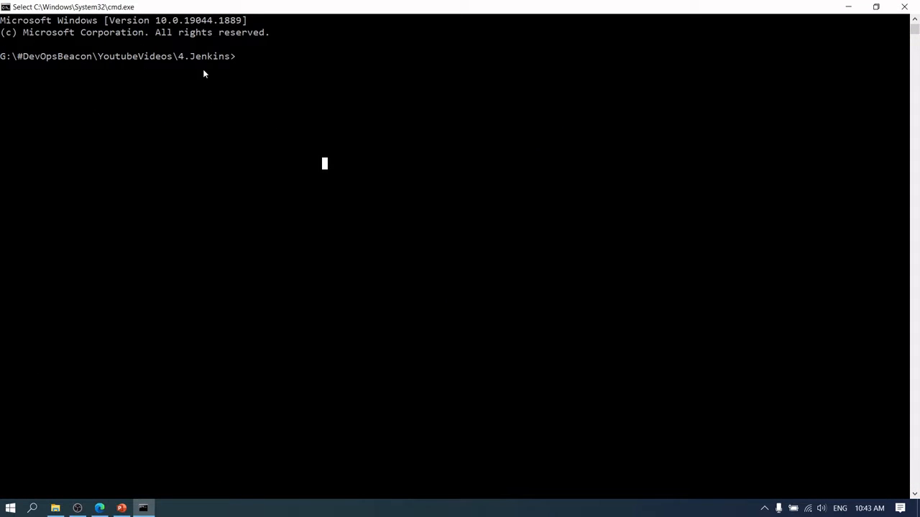
- List the contents of the 4.Jenkins folder with the dir command
{"action": "type", "text": "d"}
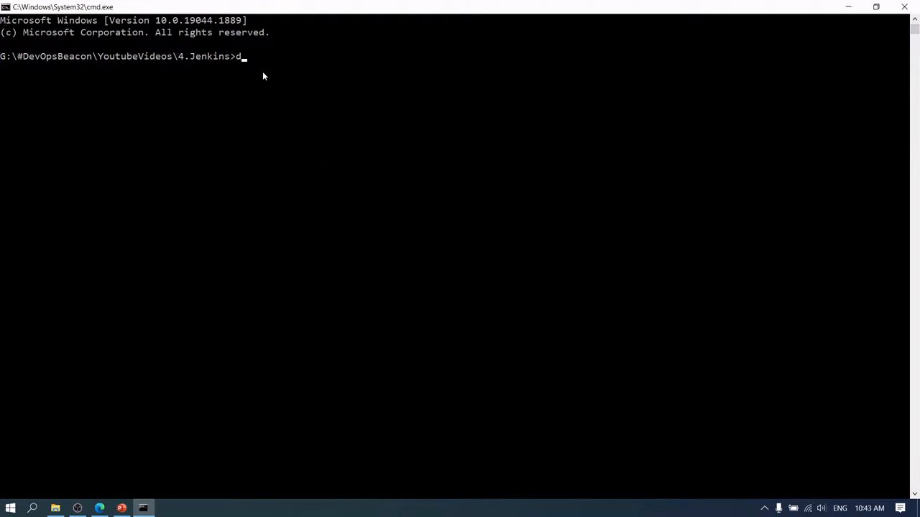
{"action": "type", "text": "ir"}
{"action": "key", "text": "Return"}
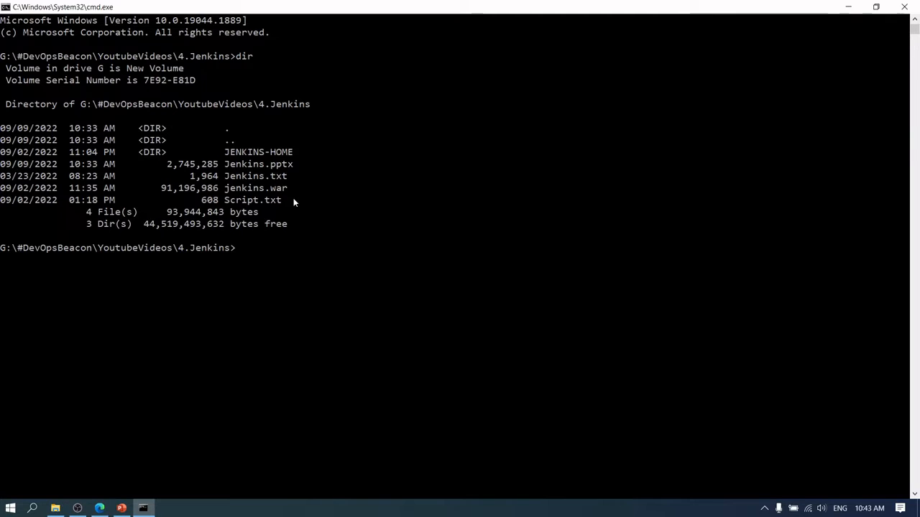
- Start the Jenkins server by running java -jar jenkins.war
{"action": "scroll", "coordinate": [306, 240], "scroll_direction": "down", "scroll_amount": 4}
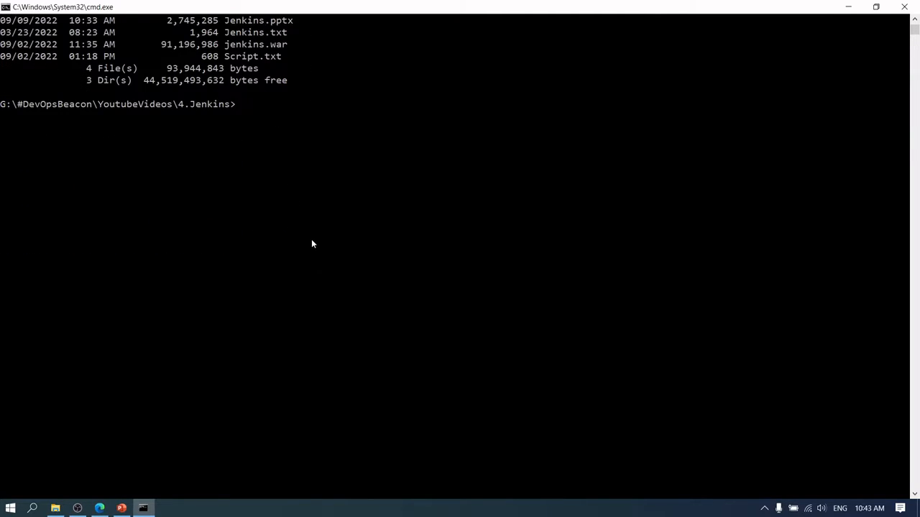
{"action": "scroll", "coordinate": [312, 242], "scroll_direction": "down", "scroll_amount": 2}
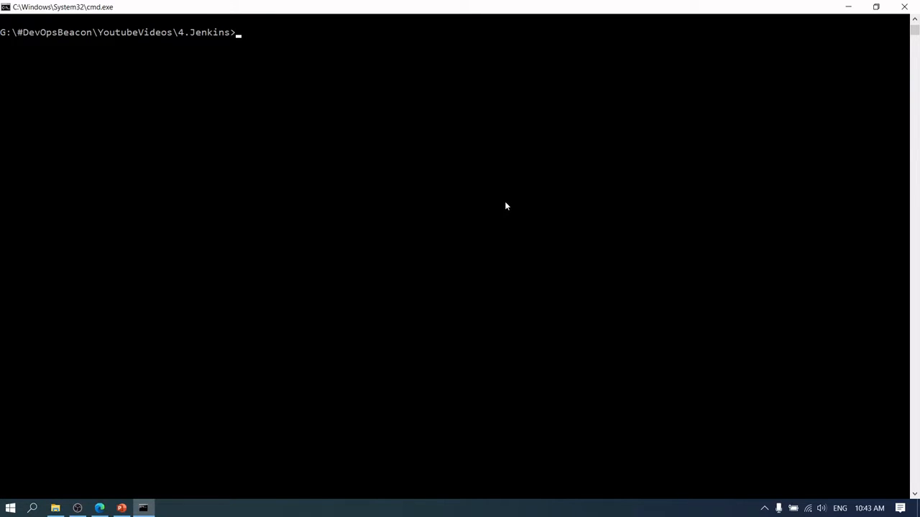
{"action": "type", "text": "java -jar jen"}
{"action": "key", "text": "Tab"}
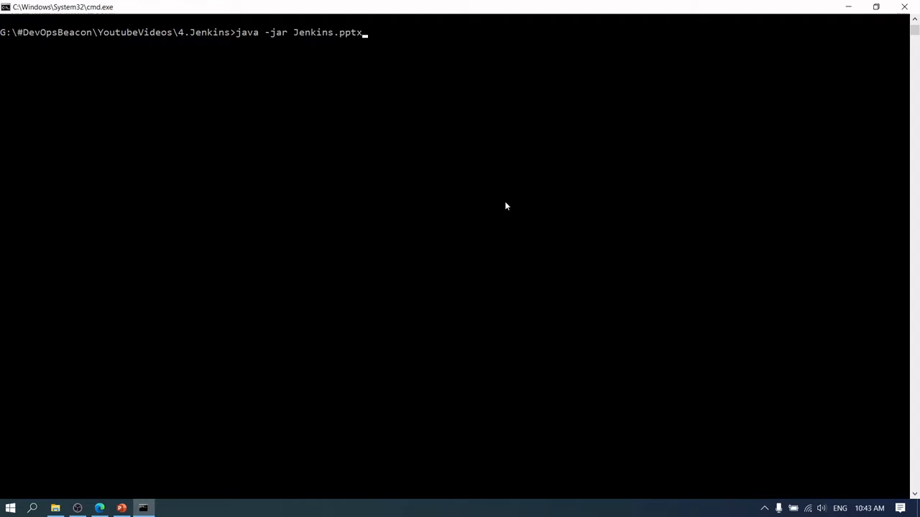
{"action": "key", "text": "Tab"}
{"action": "key", "text": "Return"}
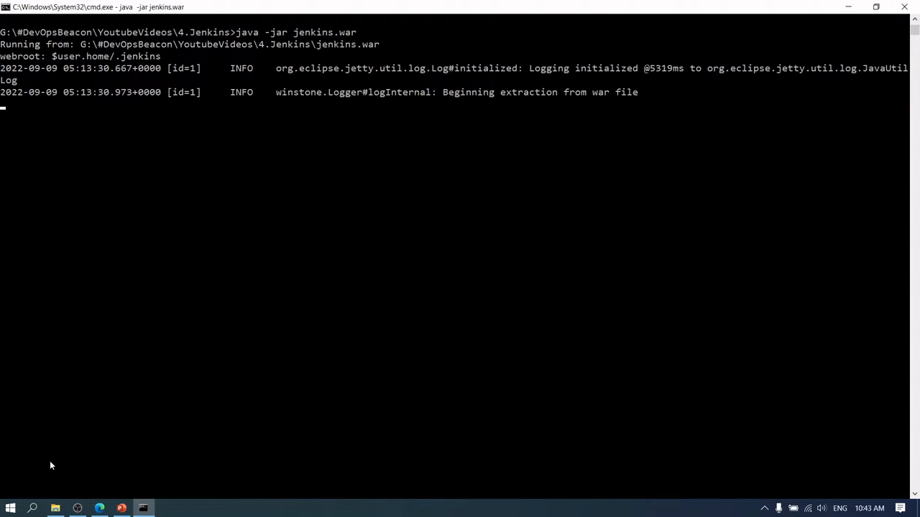
- Open the .jenkins folder in the account's profile under C:\Users in a second File Explorer window
{"action": "left_click", "coordinate": [55, 511]}
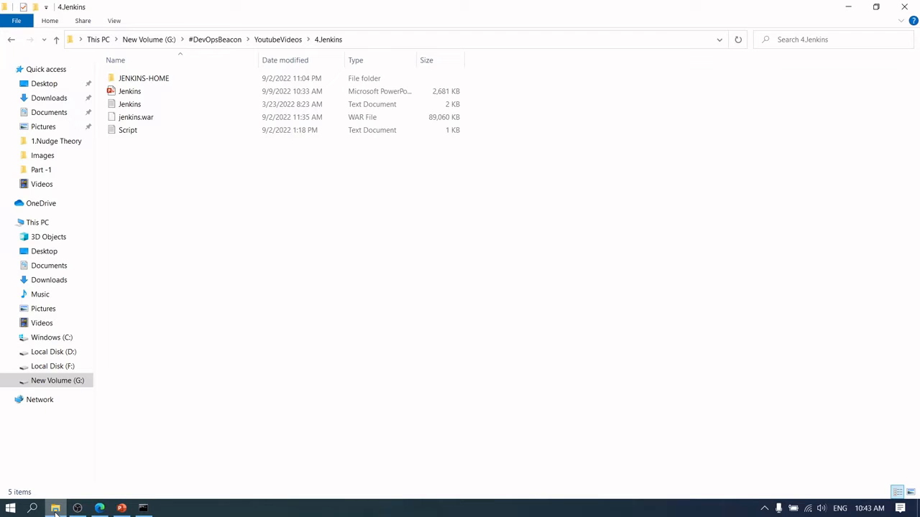
{"action": "middle_click", "coordinate": [55, 510]}
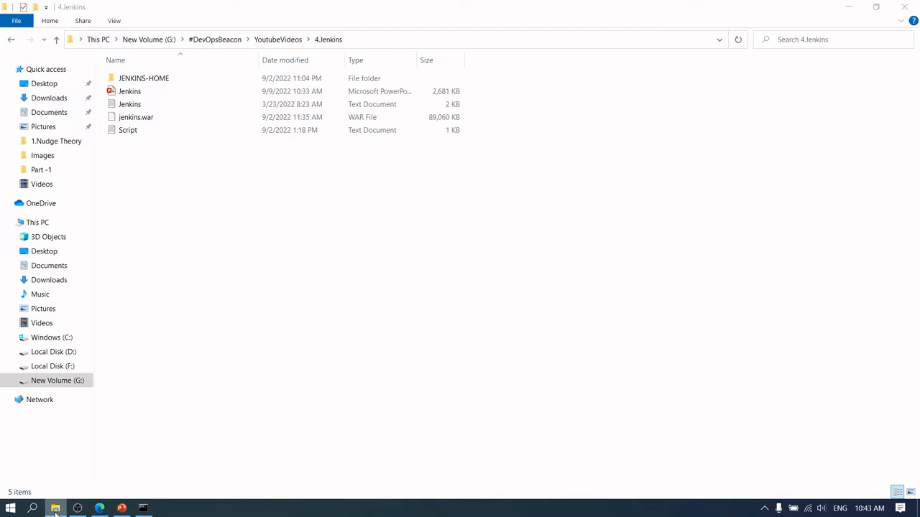
{"action": "left_click", "coordinate": [41, 343]}
{"action": "double_click", "coordinate": [139, 225]}
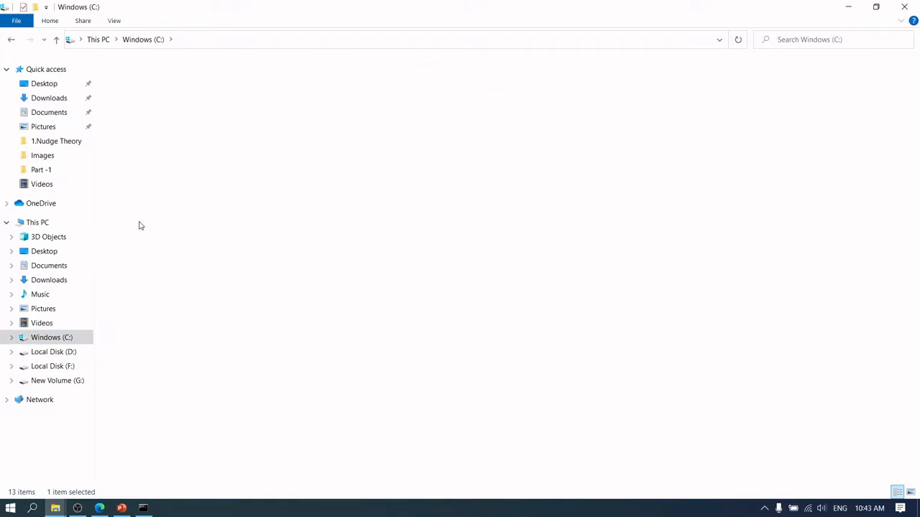
{"action": "left_click", "coordinate": [143, 94]}
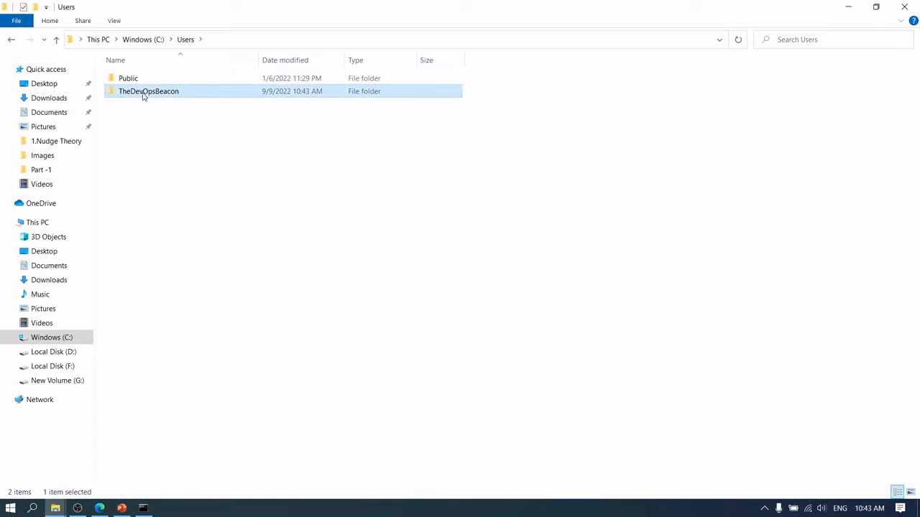
{"action": "double_click", "coordinate": [144, 94]}
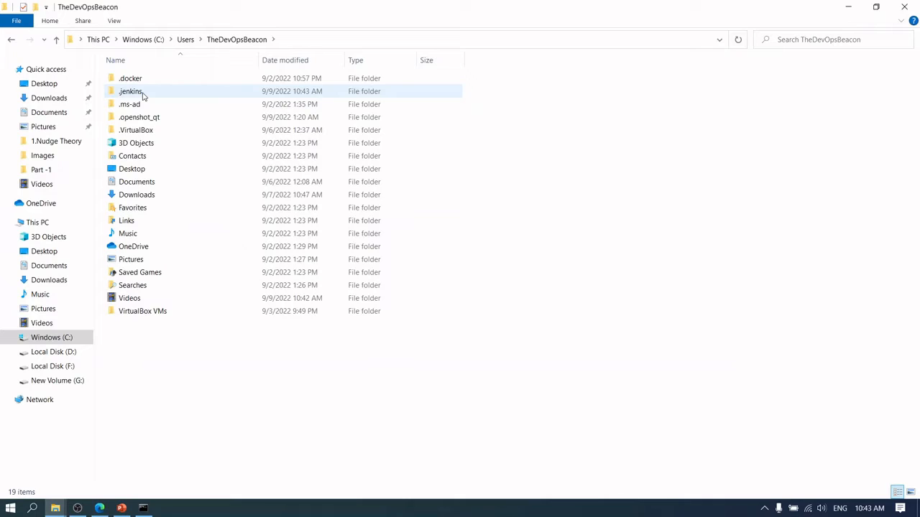
{"action": "double_click", "coordinate": [143, 94]}
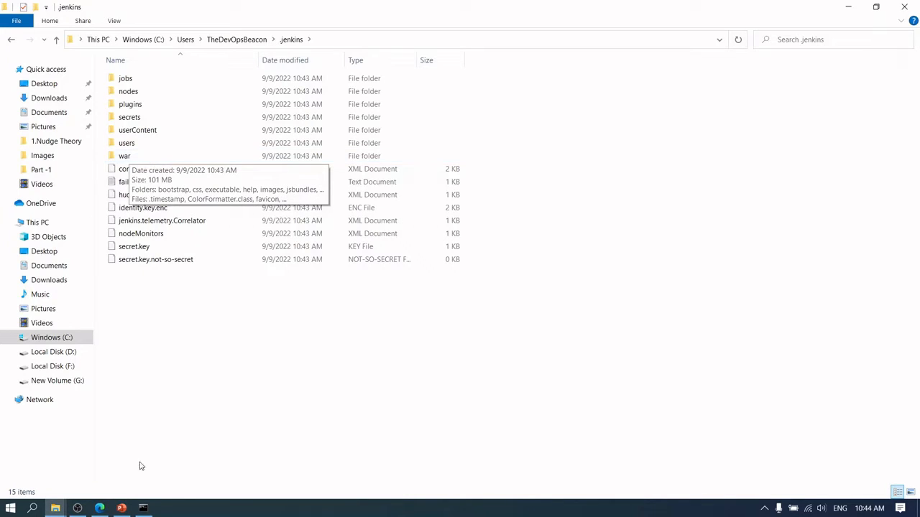
- Switch to the Command Prompt and examine the Jenkins startup log, including the initial setup section
{"action": "left_click", "coordinate": [143, 508]}
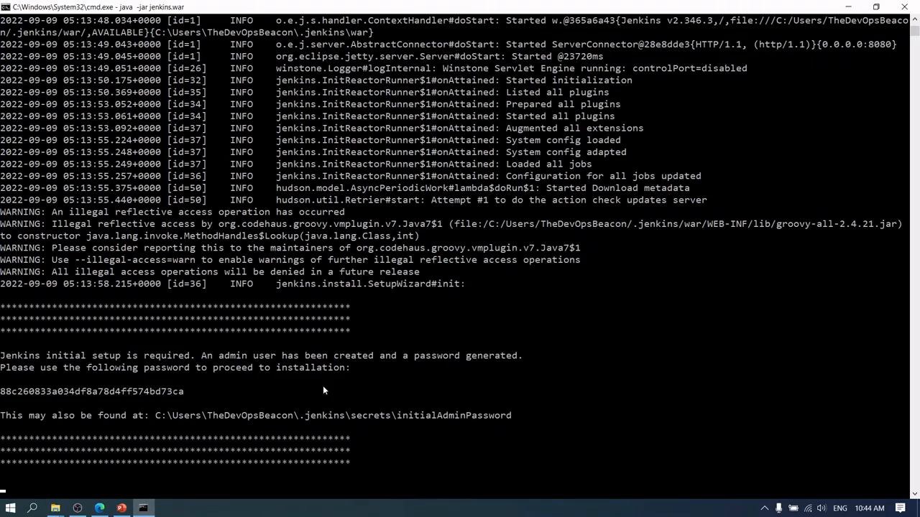
{"action": "scroll", "coordinate": [324, 391], "scroll_direction": "up", "scroll_amount": 4}
{"action": "scroll", "coordinate": [324, 388], "scroll_direction": "down", "scroll_amount": 8}
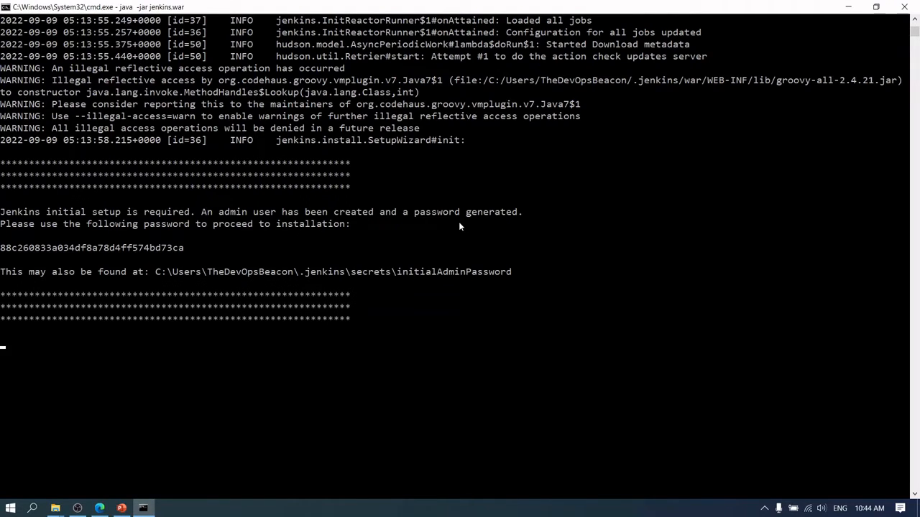
- Open localhost:8080 in a new Edge tab and check the Jenkins startup progress in the Command Prompt log
{"action": "left_click", "coordinate": [100, 508]}
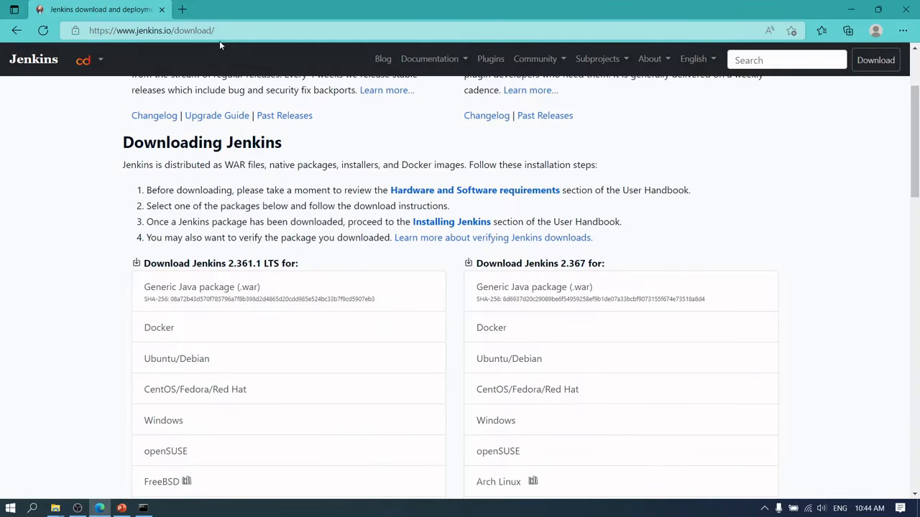
{"action": "left_click", "coordinate": [182, 10]}
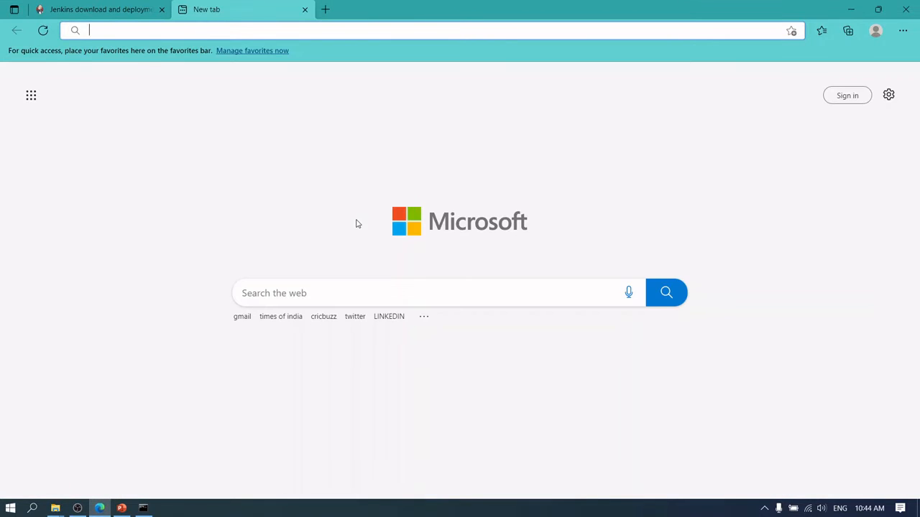
{"action": "type", "text": "localho"}
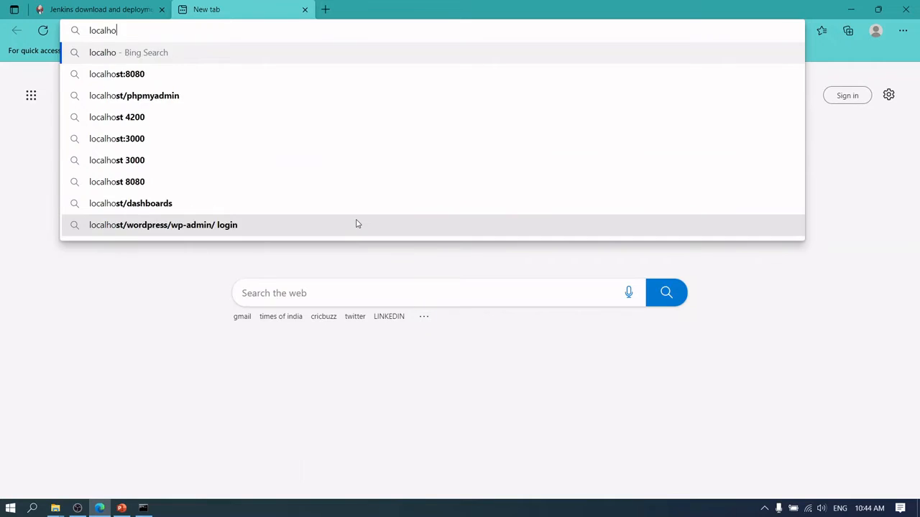
{"action": "type", "text": "st:8080"}
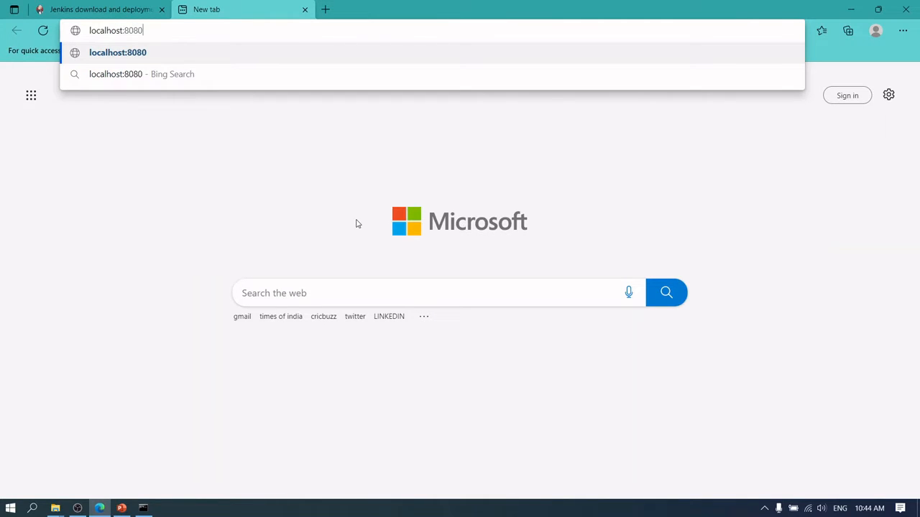
{"action": "key", "text": "Return"}
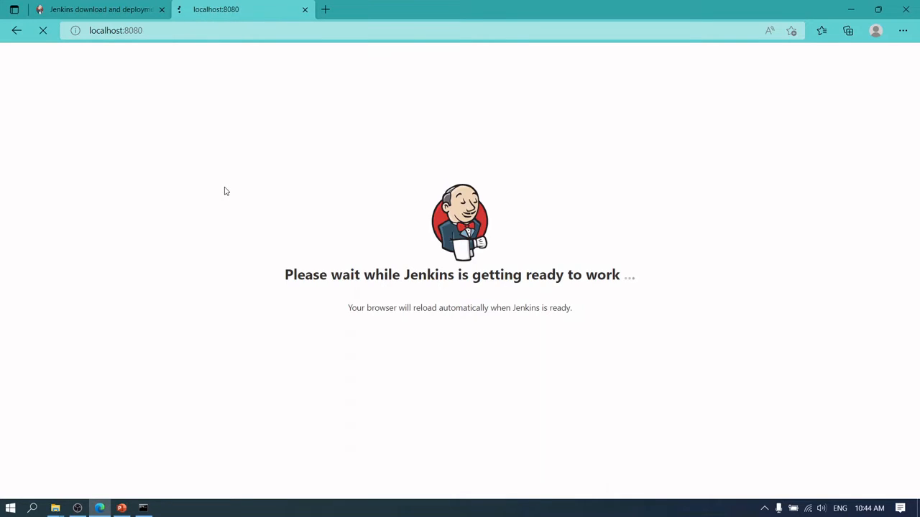
{"action": "left_click", "coordinate": [143, 508]}
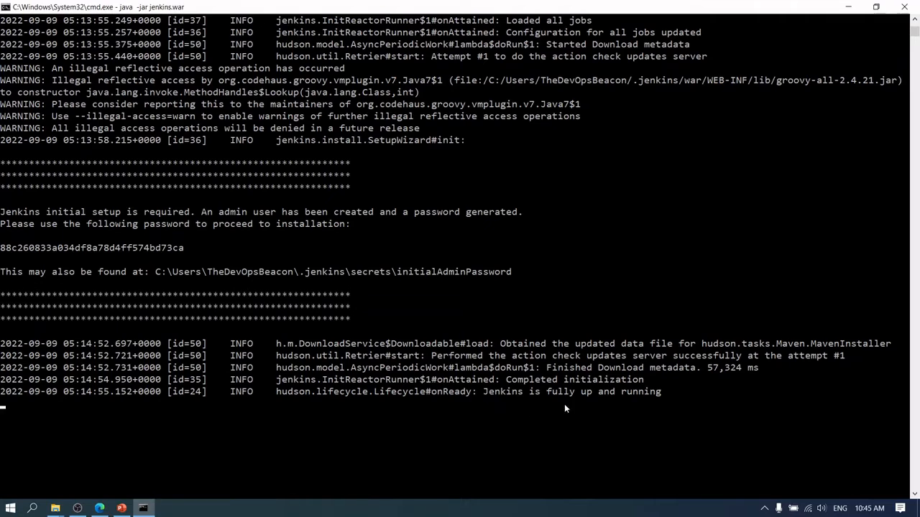
{"action": "key", "text": "alt+Tab"}
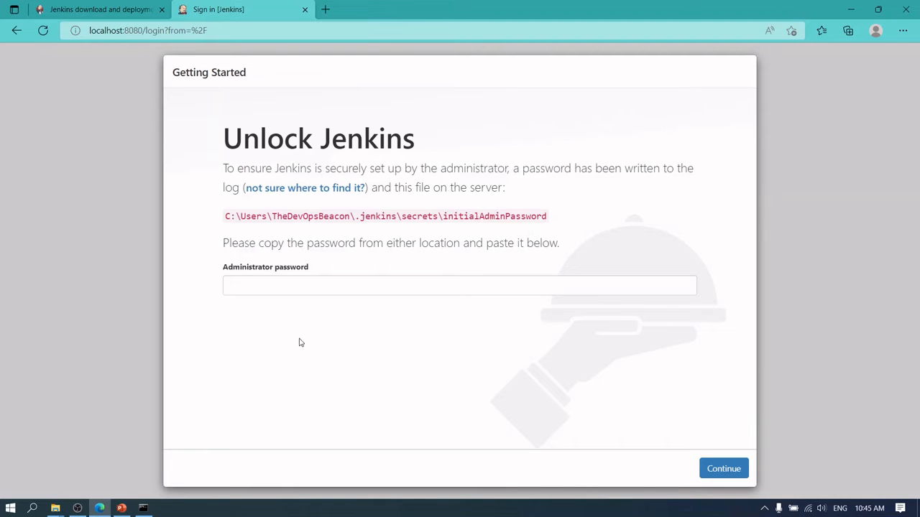
- Select the generated administrator password in the Command Prompt log and return to the Unlock Jenkins page in Edge
{"action": "left_click", "coordinate": [144, 508]}
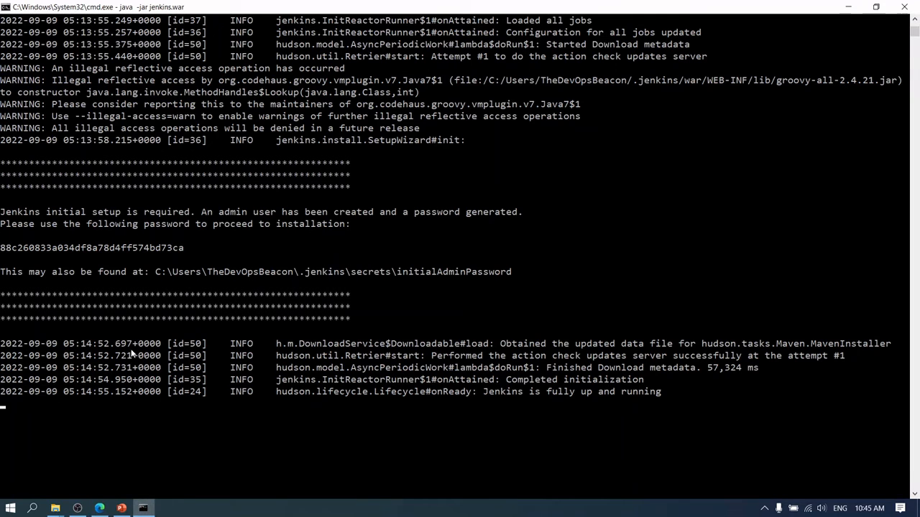
{"action": "left_click", "coordinate": [2, 249]}
{"action": "left_click_drag", "start_coordinate": [2, 249], "coordinate": [186, 252]}
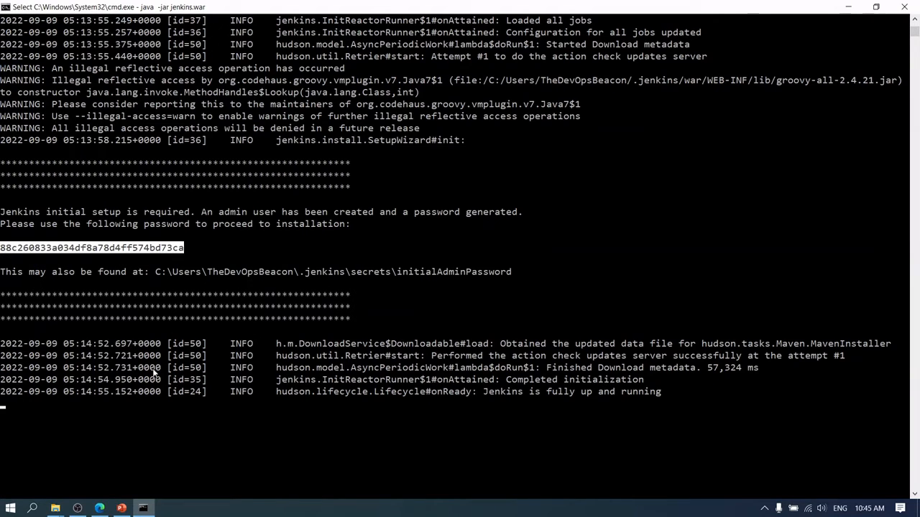
{"action": "left_click", "coordinate": [100, 509]}
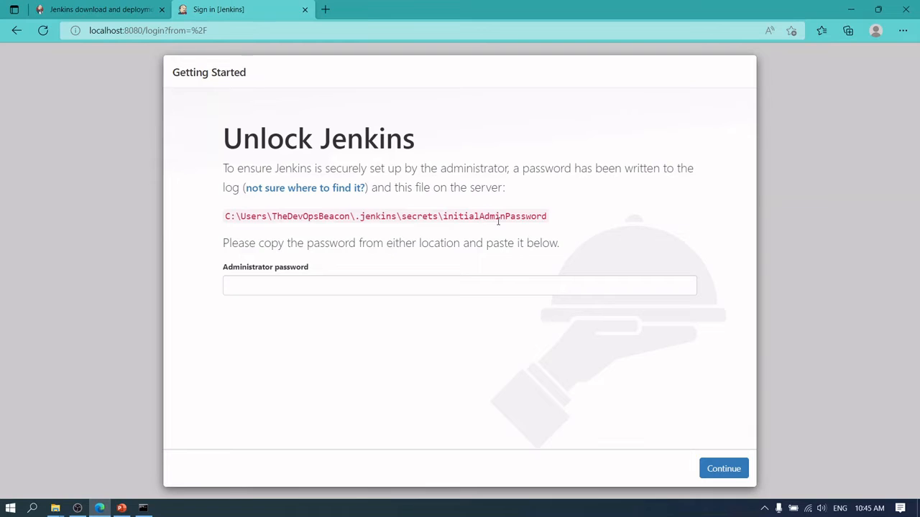
- In File Explorer, open the secrets folder inside .jenkins and open the initialAdminPassword file
{"action": "mouse_move", "coordinate": [56, 508]}
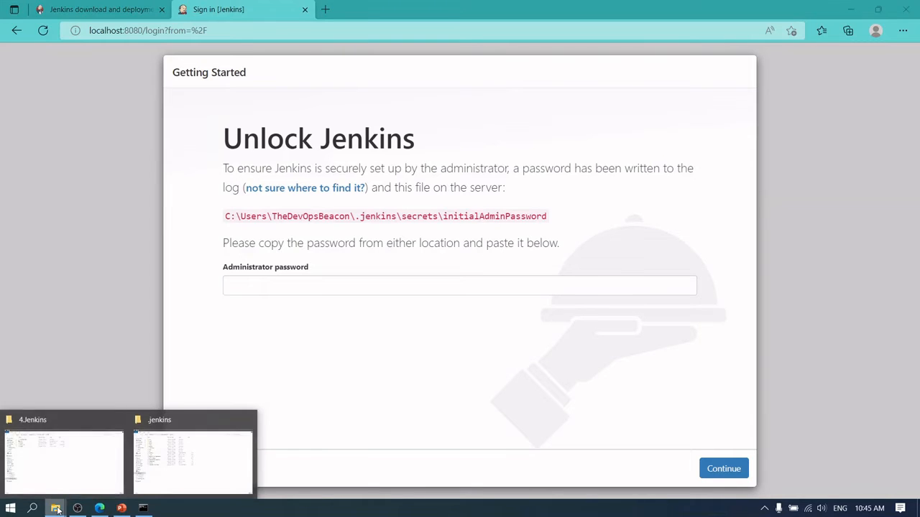
{"action": "left_click", "coordinate": [160, 465]}
{"action": "left_click", "coordinate": [126, 156]}
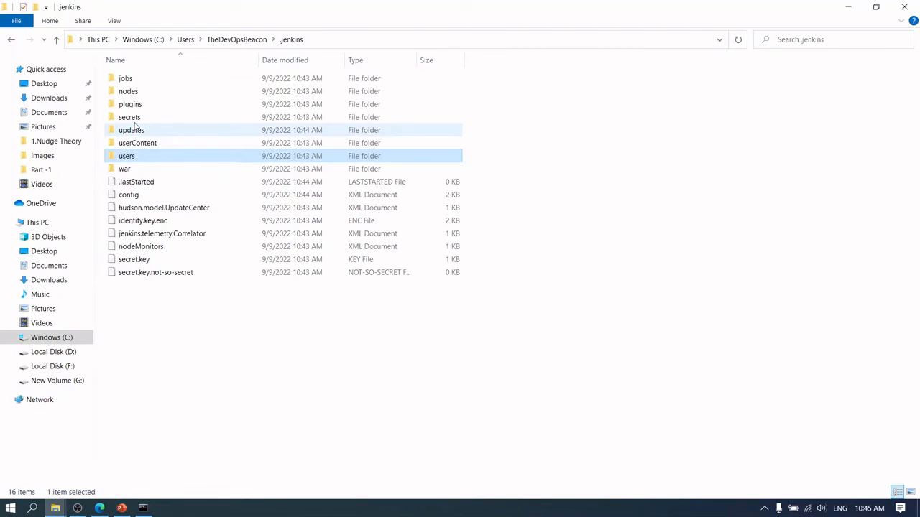
{"action": "double_click", "coordinate": [129, 117]}
{"action": "left_click", "coordinate": [152, 80]}
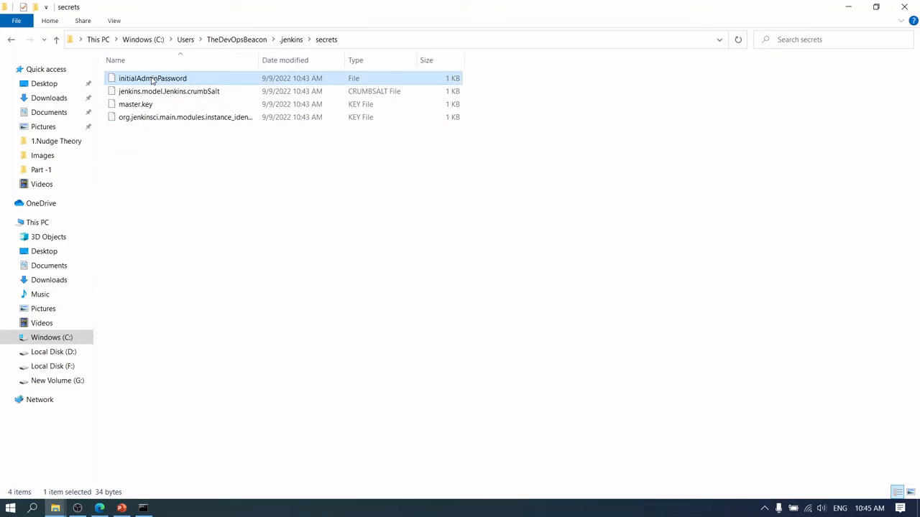
{"action": "double_click", "coordinate": [151, 78]}
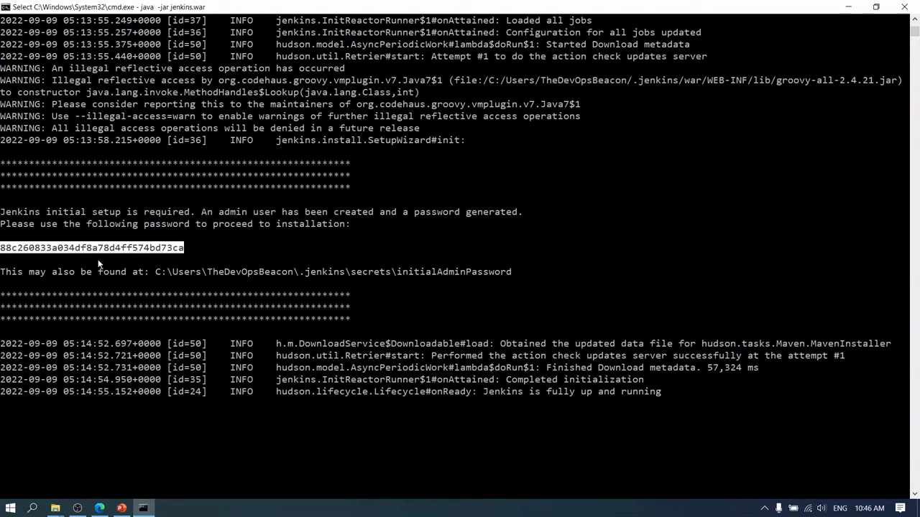
- Copy the generated administrator password from the Command Prompt log, unlock Jenkins with it in Edge, and decline saving the password
{"action": "right_click", "coordinate": [102, 248]}
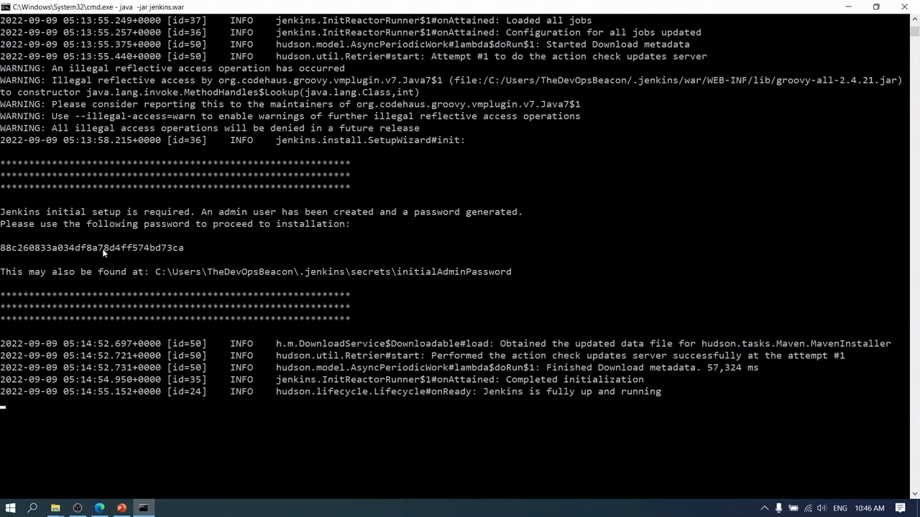
{"action": "left_click", "coordinate": [99, 508]}
{"action": "right_click", "coordinate": [391, 286]}
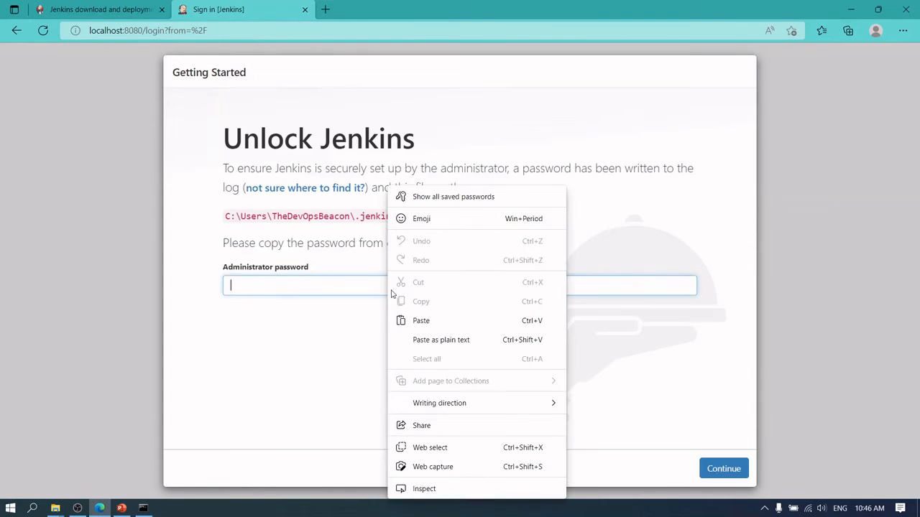
{"action": "left_click", "coordinate": [421, 320]}
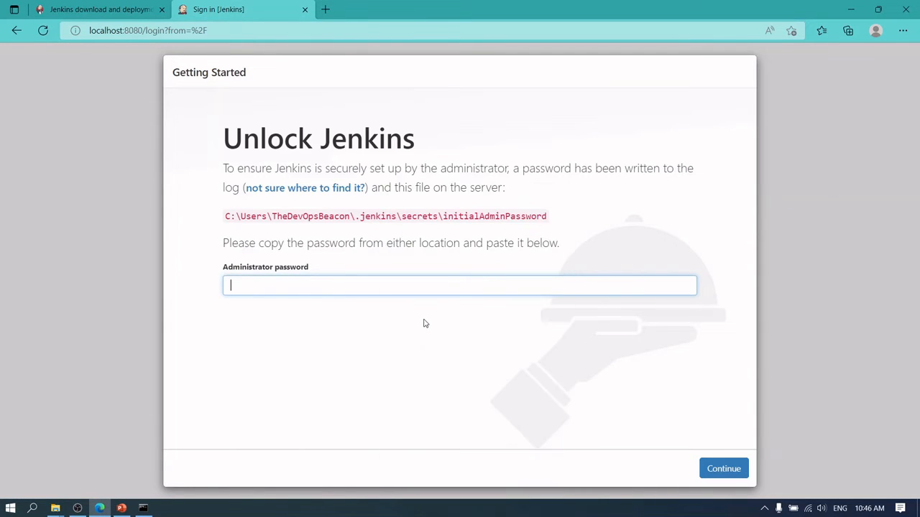
{"action": "left_click", "coordinate": [714, 473]}
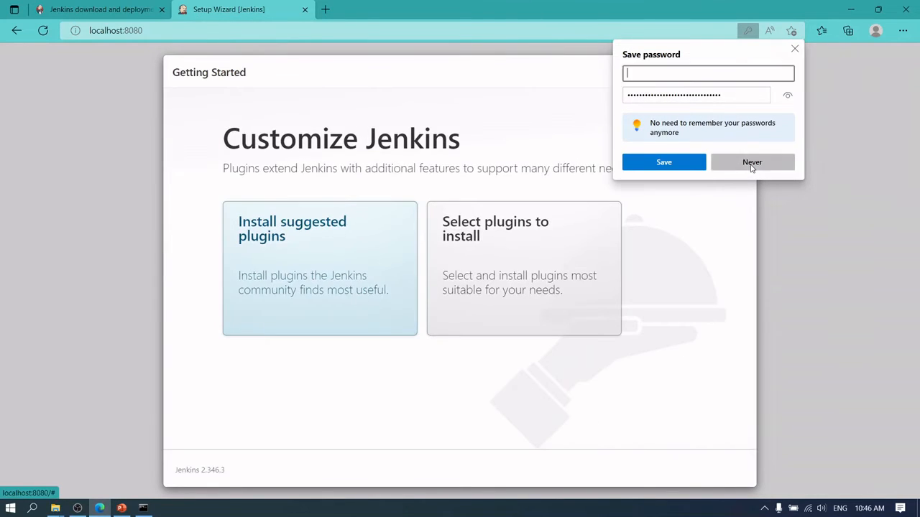
{"action": "left_click", "coordinate": [752, 164]}
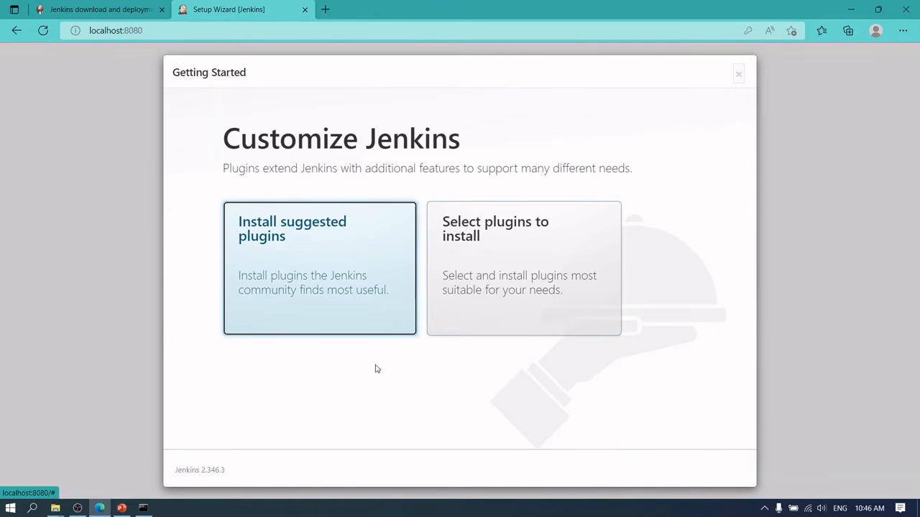
- Install the suggested Jenkins plugins and retry the failed ones, checking the installation log in the Command Prompt before returning to Edge
{"action": "left_click", "coordinate": [317, 293]}
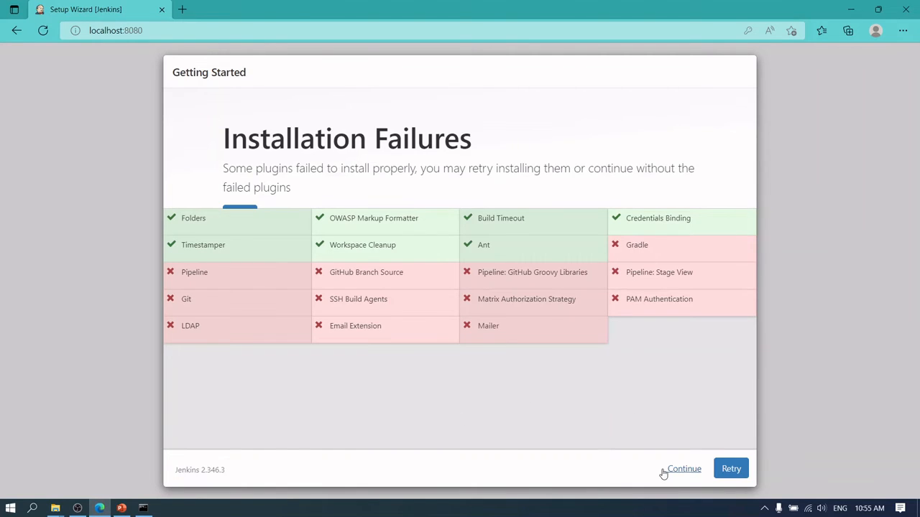
{"action": "left_click", "coordinate": [730, 472]}
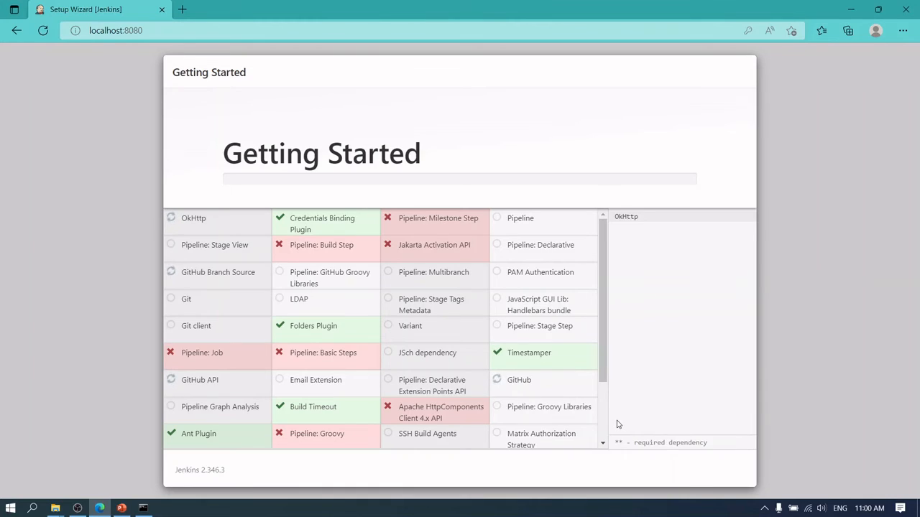
{"action": "left_click", "coordinate": [144, 509]}
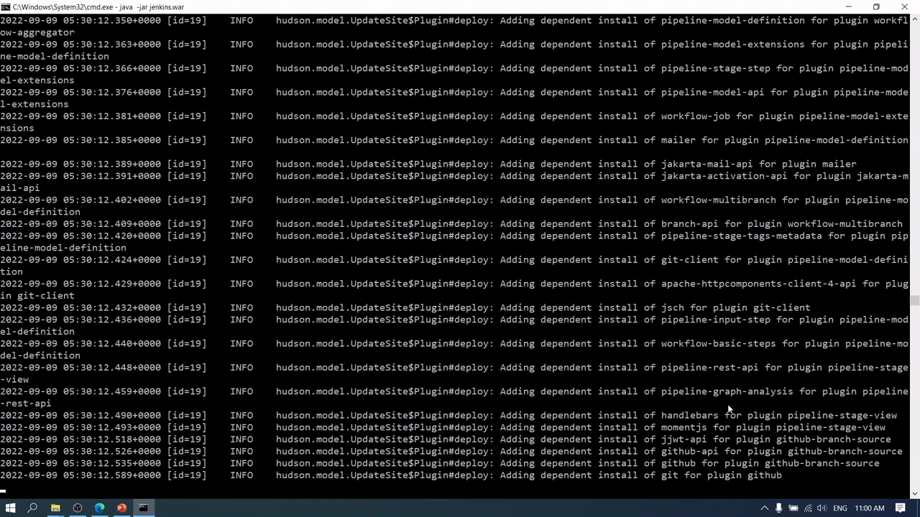
{"action": "left_click", "coordinate": [99, 508]}
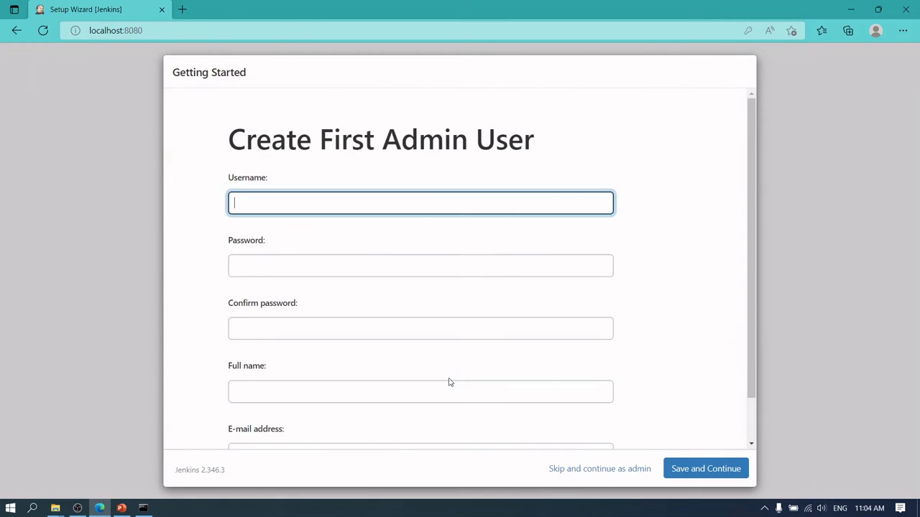
- Create the first admin user by filling in the username, password, password confirmation, full name and e-mail address, and save it
{"action": "left_click", "coordinate": [321, 204]}
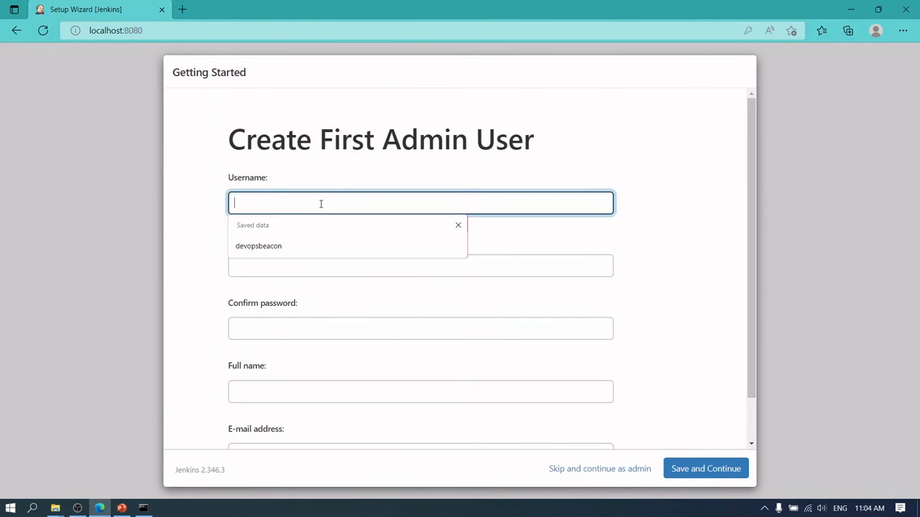
{"action": "left_click", "coordinate": [319, 247]}
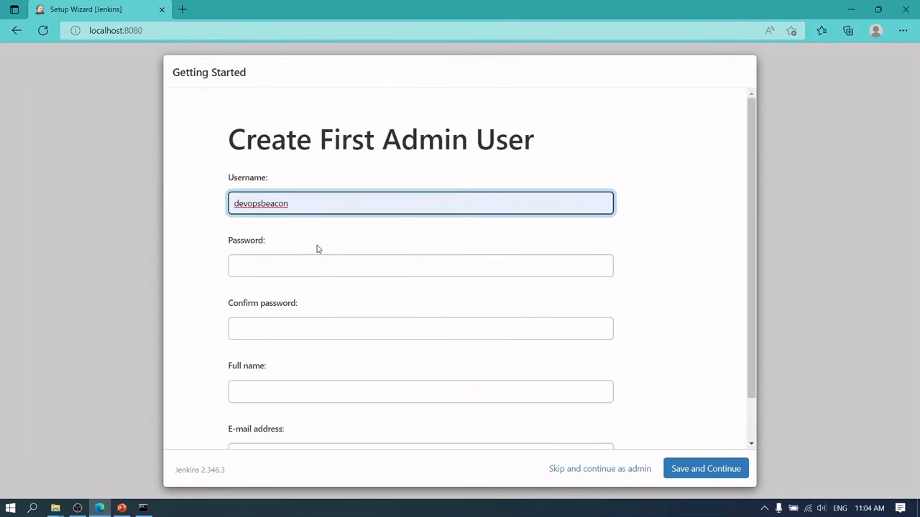
{"action": "left_click", "coordinate": [285, 269]}
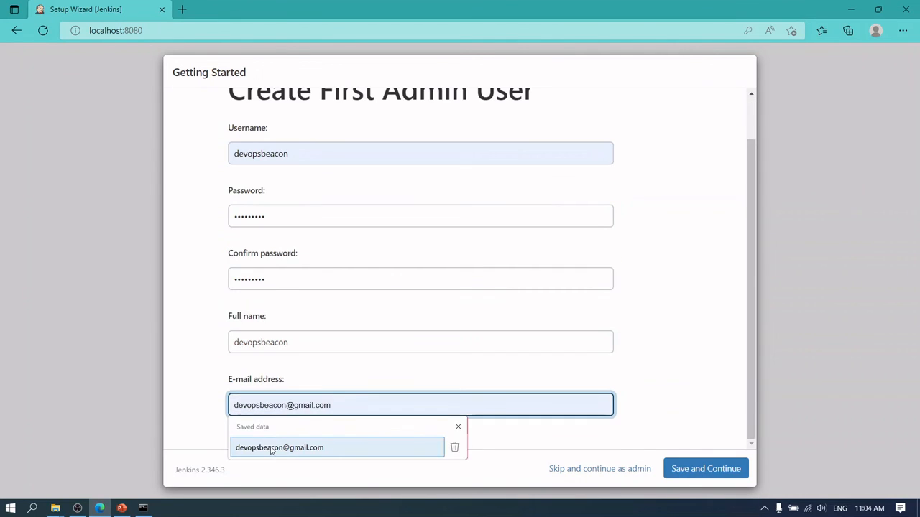
{"action": "left_click", "coordinate": [267, 443]}
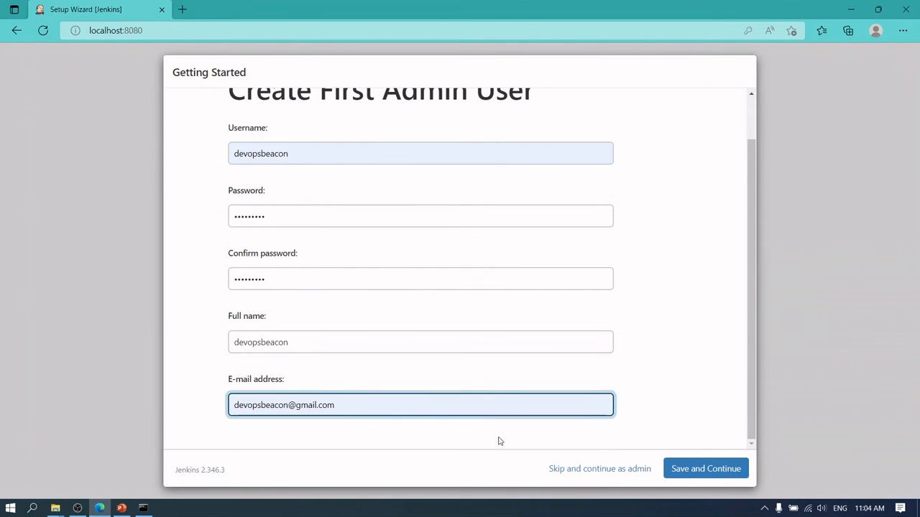
{"action": "left_click", "coordinate": [706, 468]}
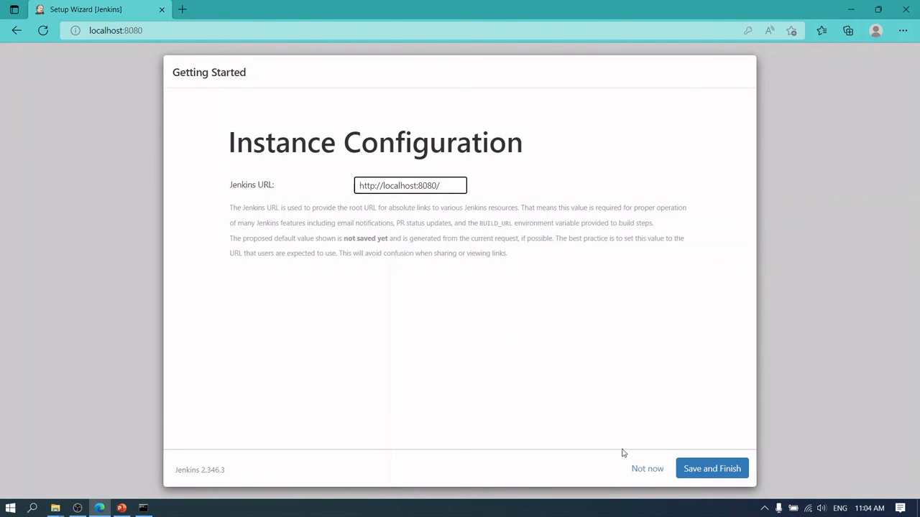
{"action": "left_click", "coordinate": [733, 473]}
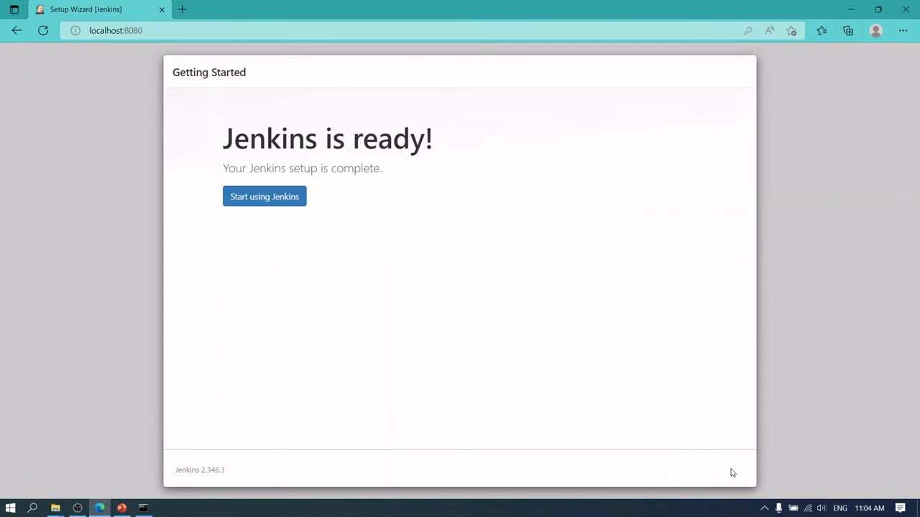
{"action": "left_click", "coordinate": [274, 199]}
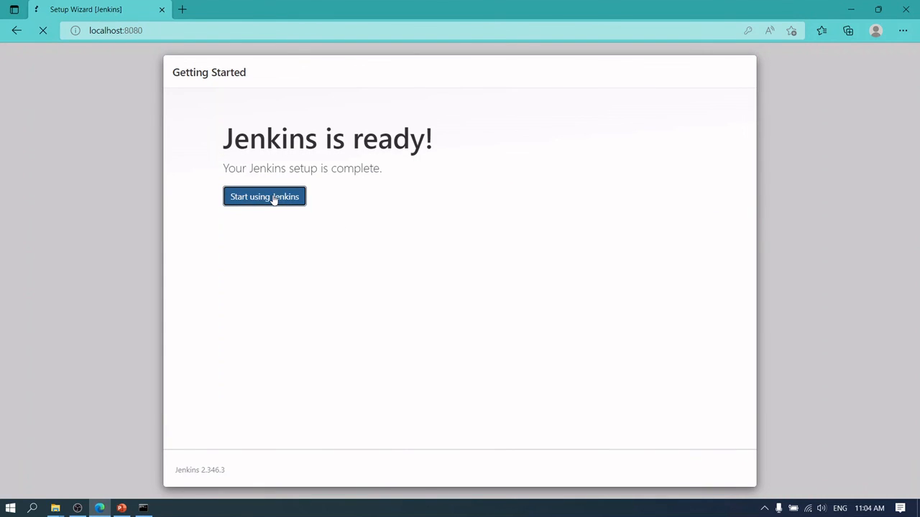